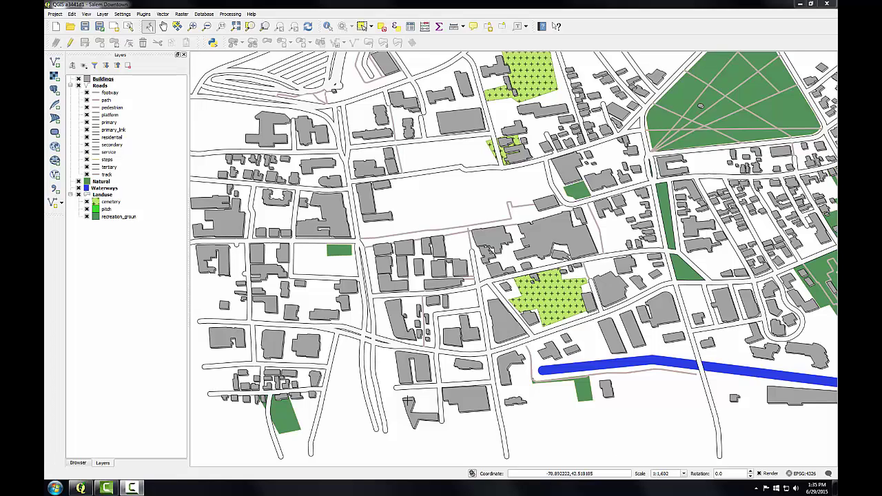
# Label the Waterways layer from its name field and apply it to show the South River label.
pyautogui.click(97, 188)
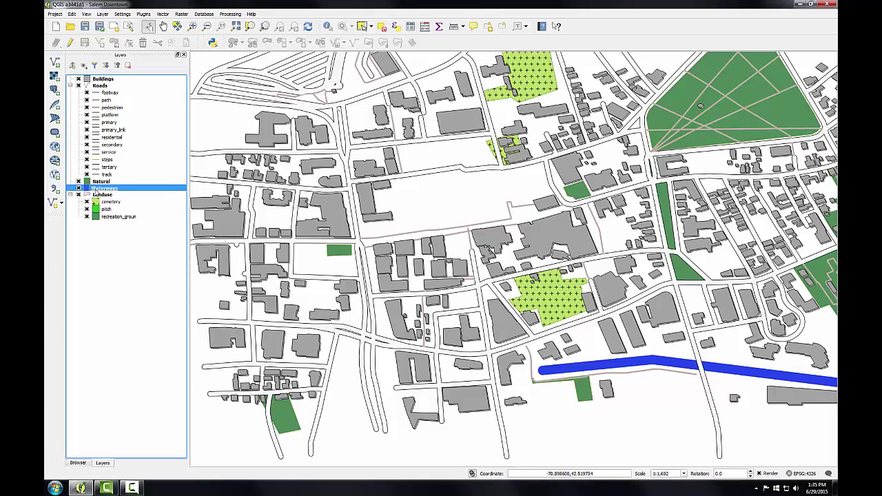
pyautogui.doubleClick(97, 188)
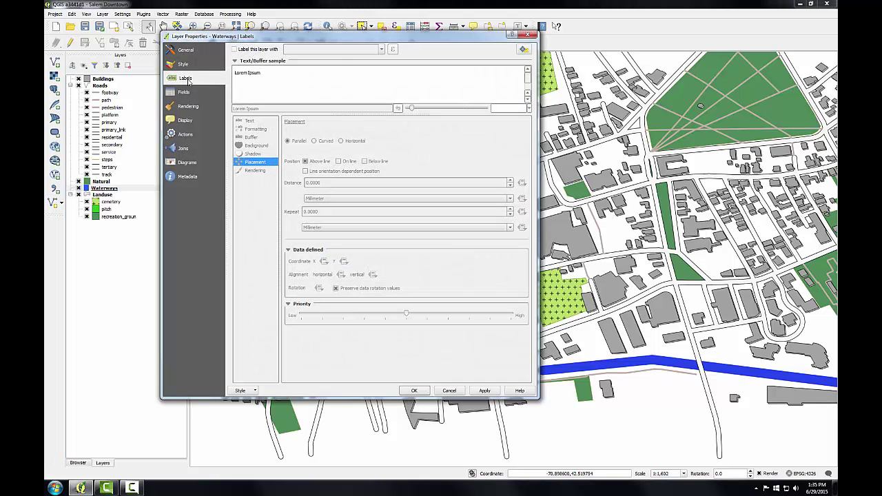
pyautogui.click(235, 50)
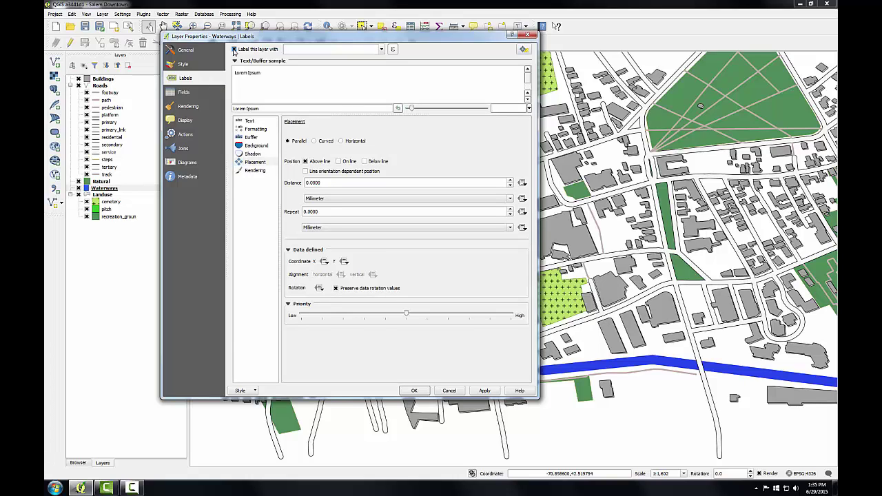
pyautogui.click(380, 51)
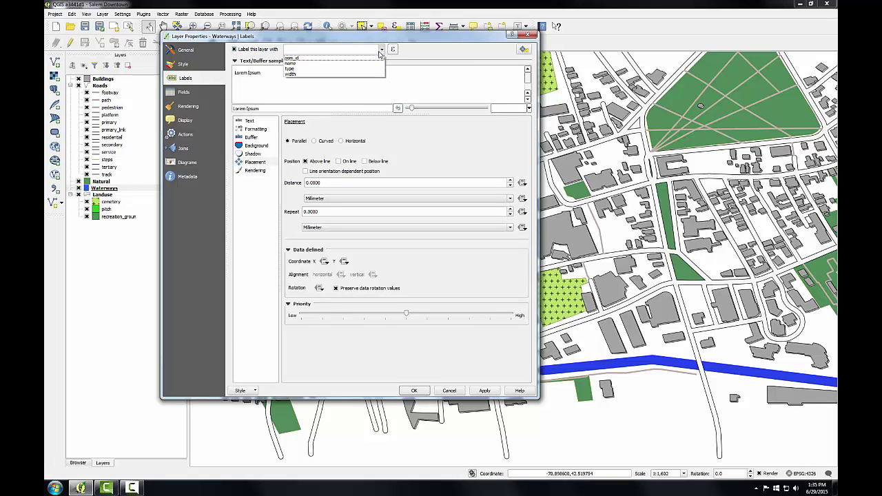
pyautogui.click(334, 64)
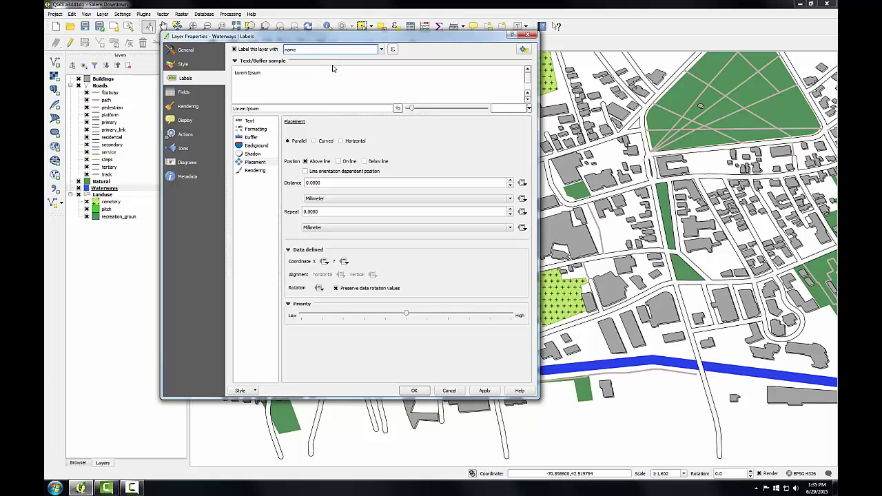
pyautogui.click(485, 391)
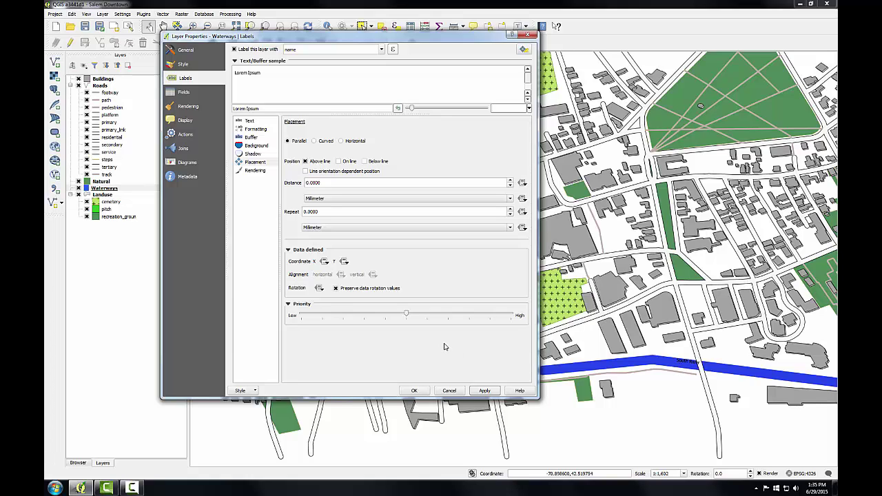
# Set the Waterways label font to Arial Italic at size 9.
pyautogui.click(247, 121)
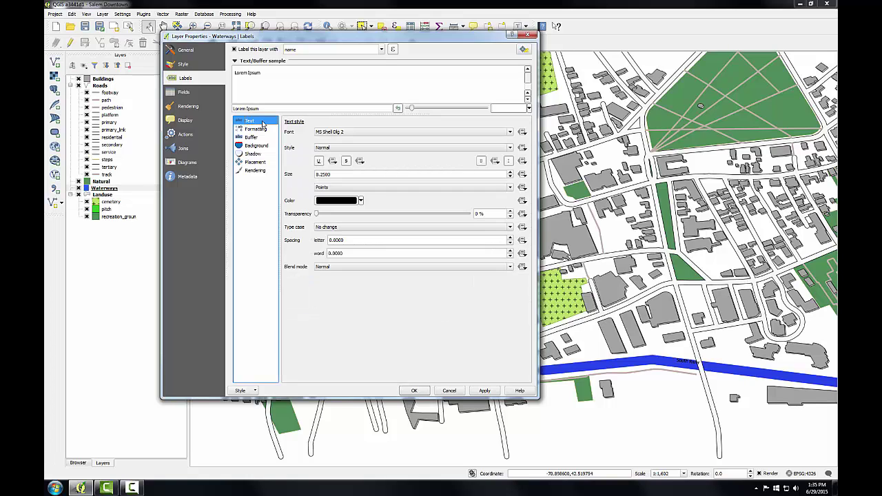
pyautogui.click(510, 132)
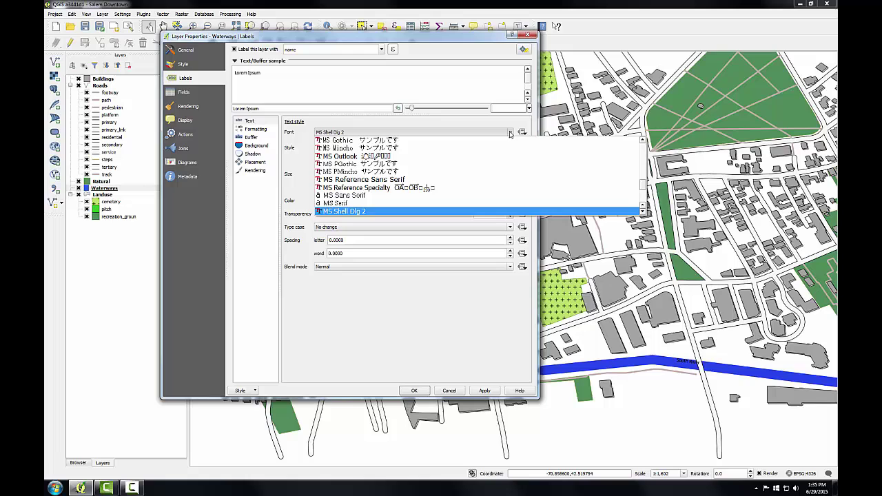
pyautogui.moveTo(645, 185); pyautogui.dragTo(644, 142)
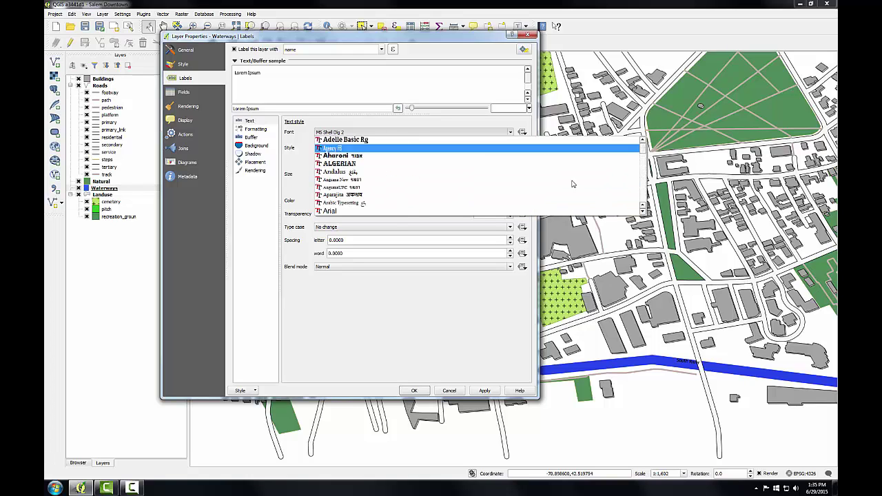
pyautogui.click(328, 211)
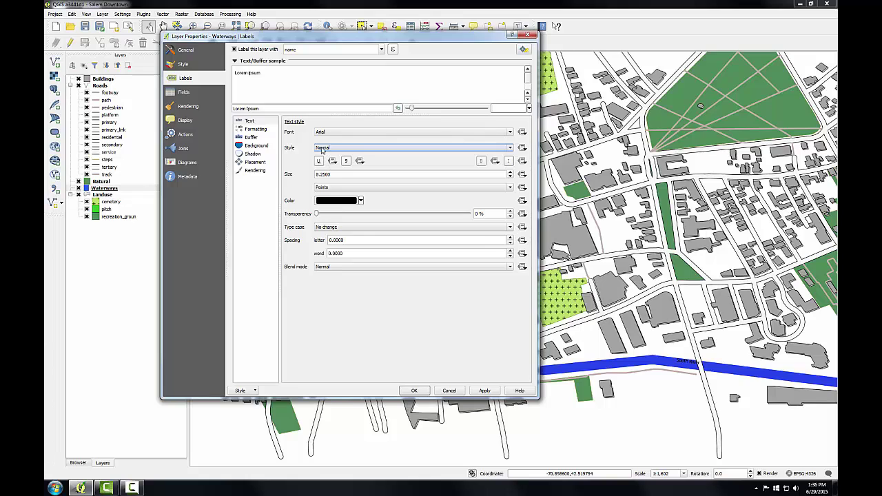
pyautogui.click(322, 148)
pyautogui.click(324, 167)
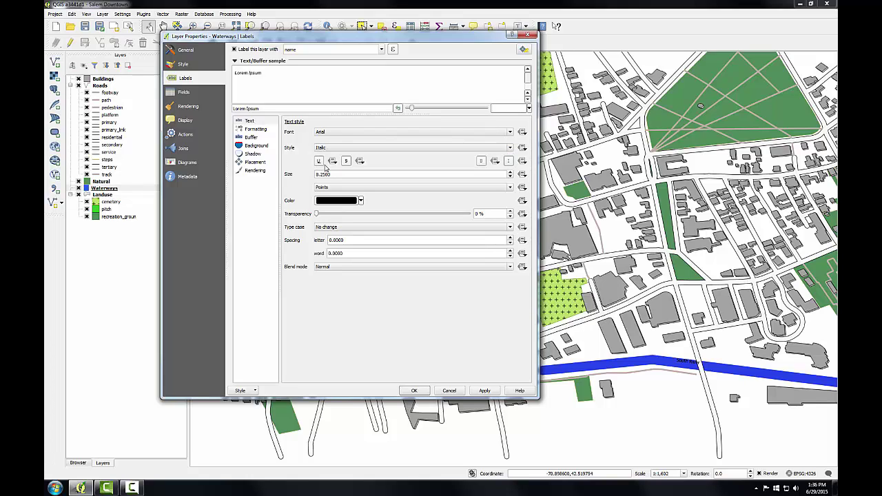
pyautogui.moveTo(331, 173); pyautogui.dragTo(287, 171)
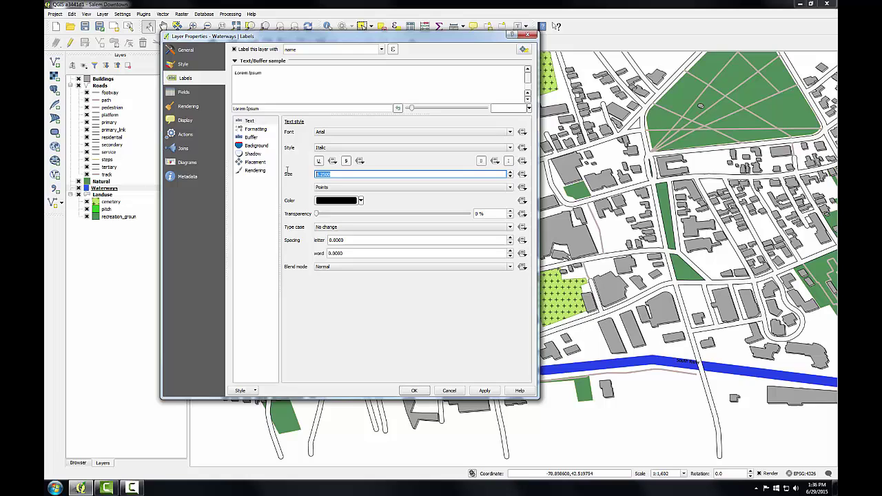
pyautogui.write('9.0')
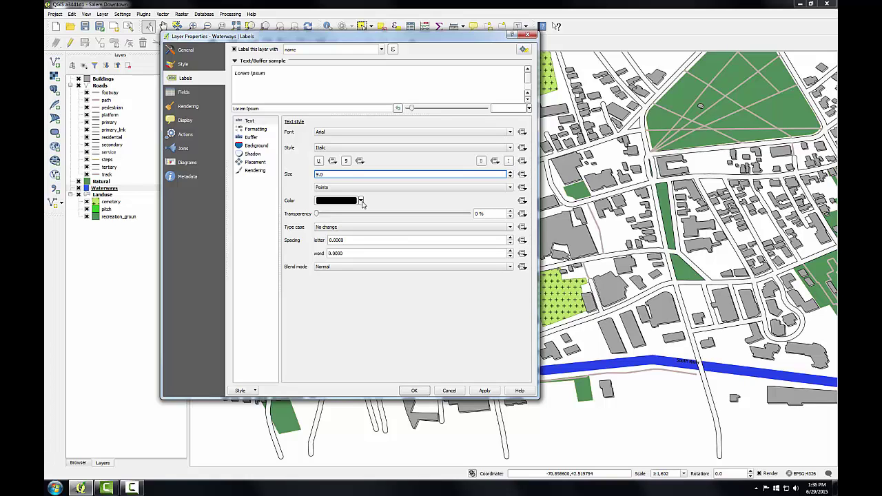
# Colour the Waterways labels bright blue with H 200, S 100, V 100.
pyautogui.click(361, 203)
pyautogui.click(348, 291)
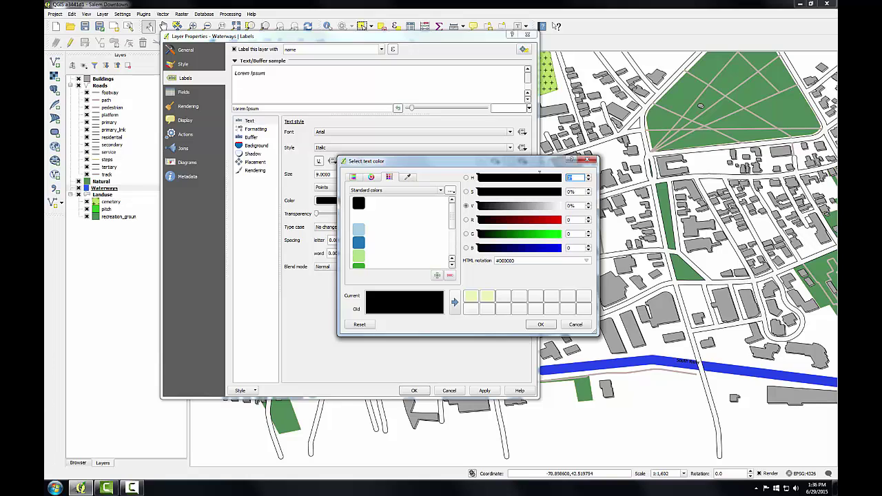
pyautogui.write('200')
pyautogui.press('Tab')
pyautogui.write('100')
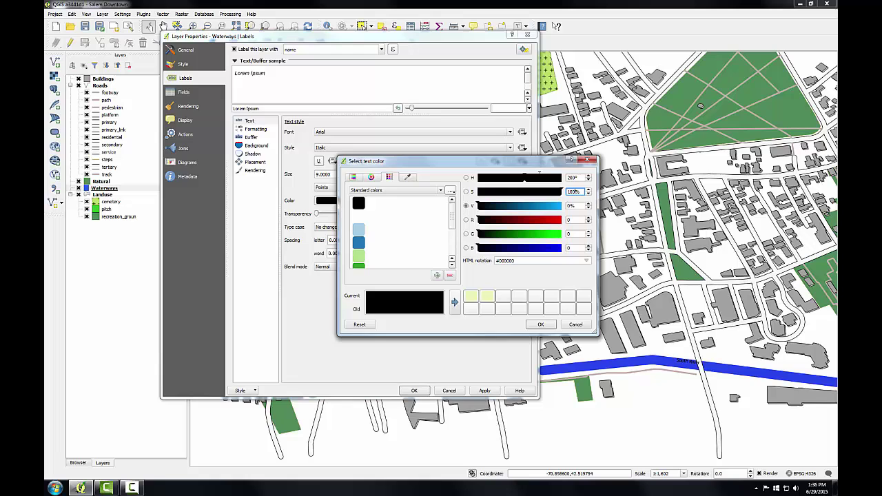
pyautogui.press('Tab')
pyautogui.write('100')
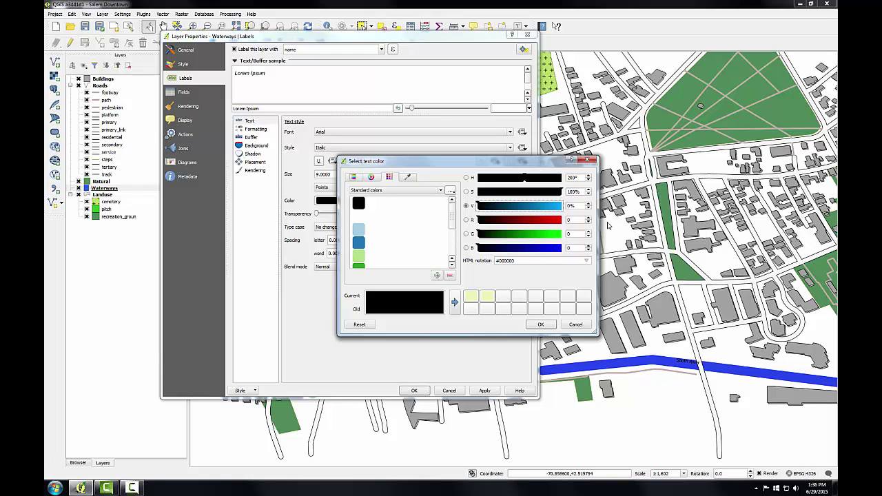
pyautogui.click(539, 326)
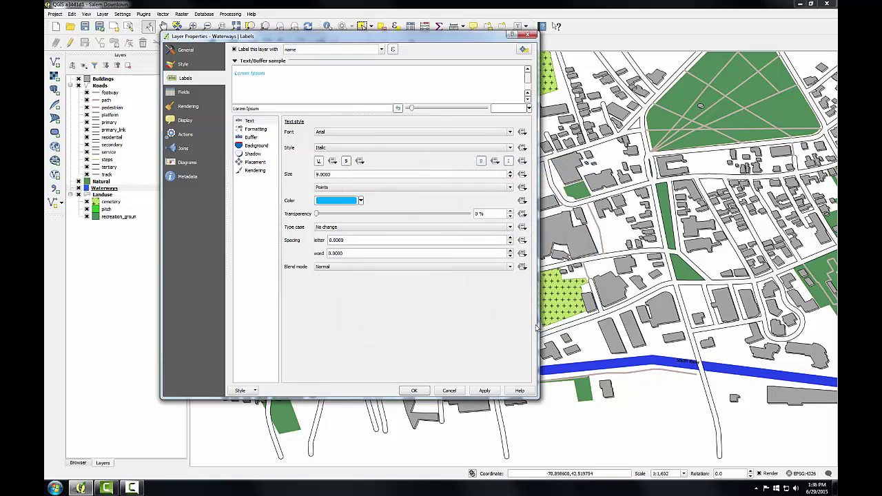
# Place the Waterways labels on the line and close Layer Properties with OK.
pyautogui.click(260, 165)
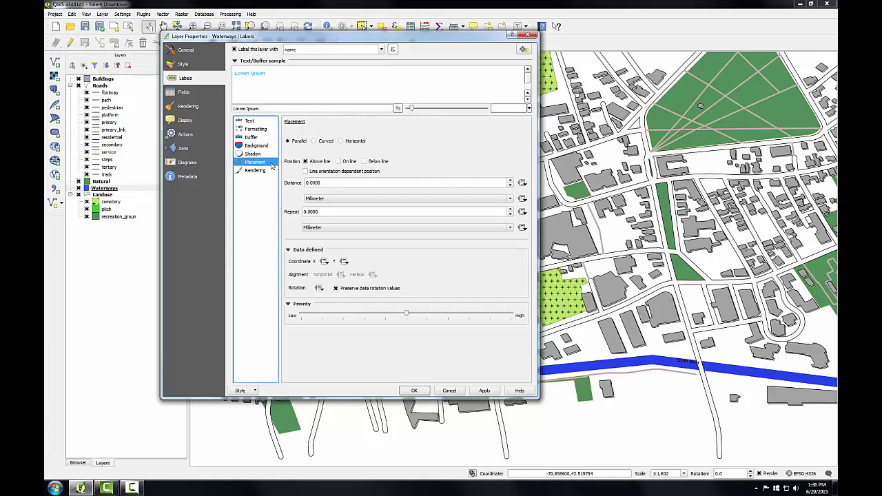
pyautogui.click(338, 162)
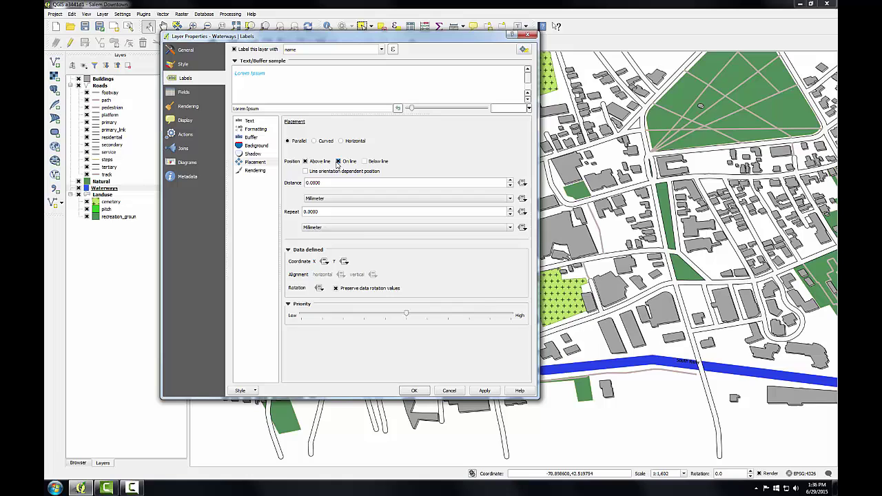
pyautogui.click(414, 391)
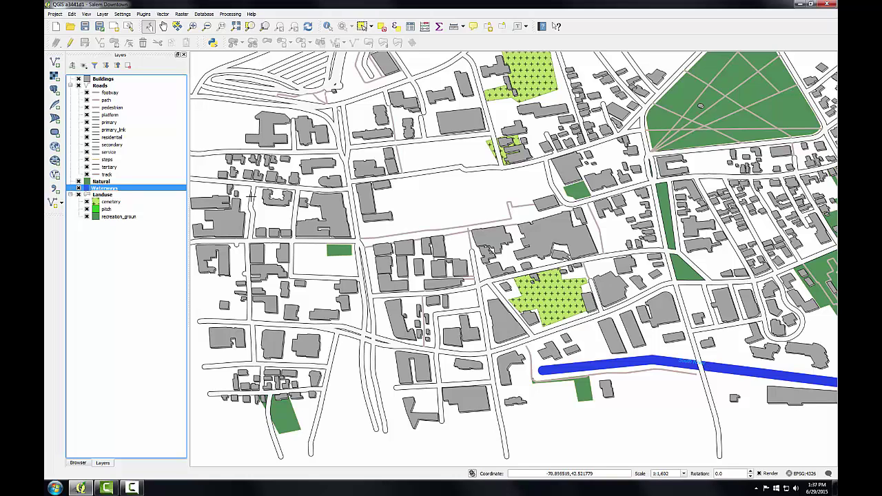
# Turn on labelling for the Natural layer using its name field.
pyautogui.moveTo(100, 181); pyautogui.dragTo(96, 186)
pyautogui.doubleClick(98, 183)
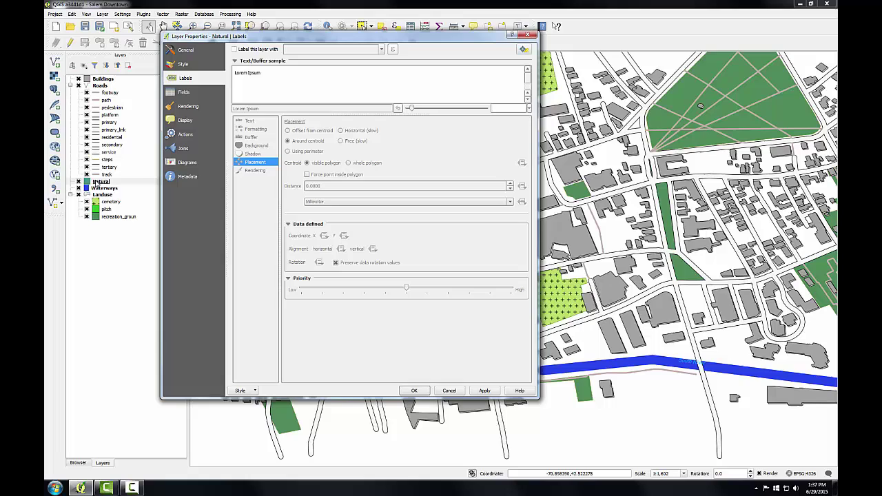
pyautogui.click(236, 50)
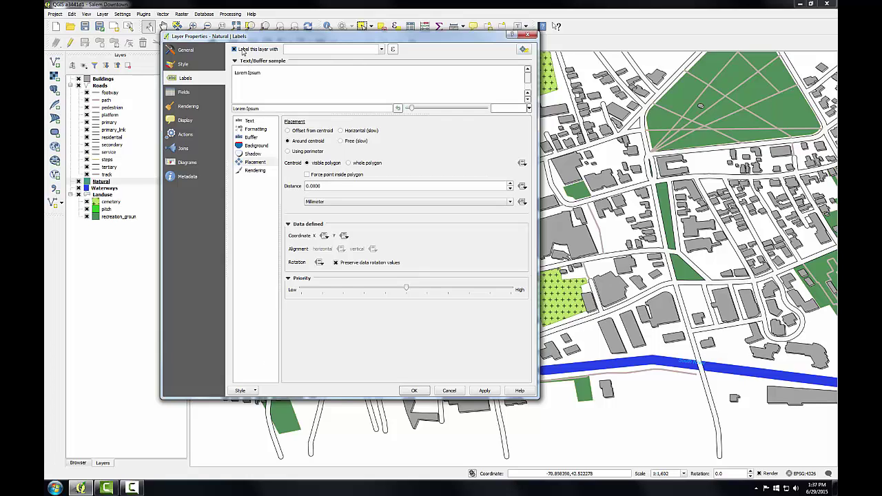
pyautogui.click(382, 50)
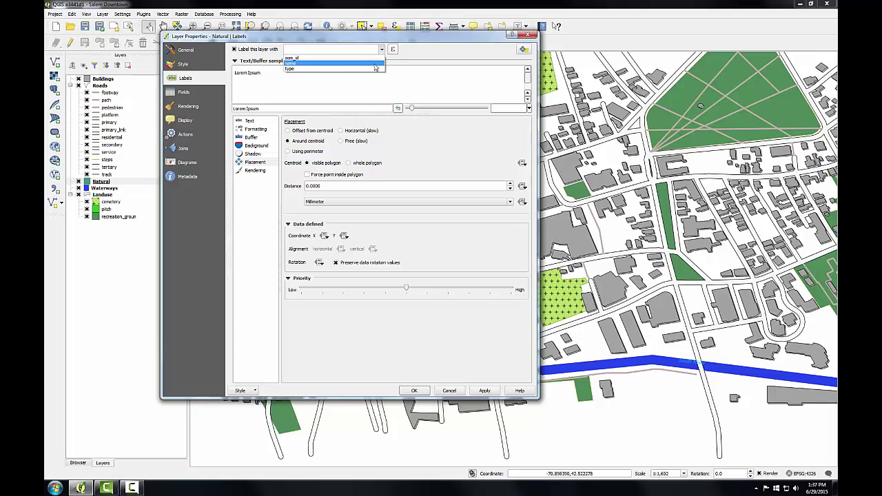
pyautogui.click(376, 64)
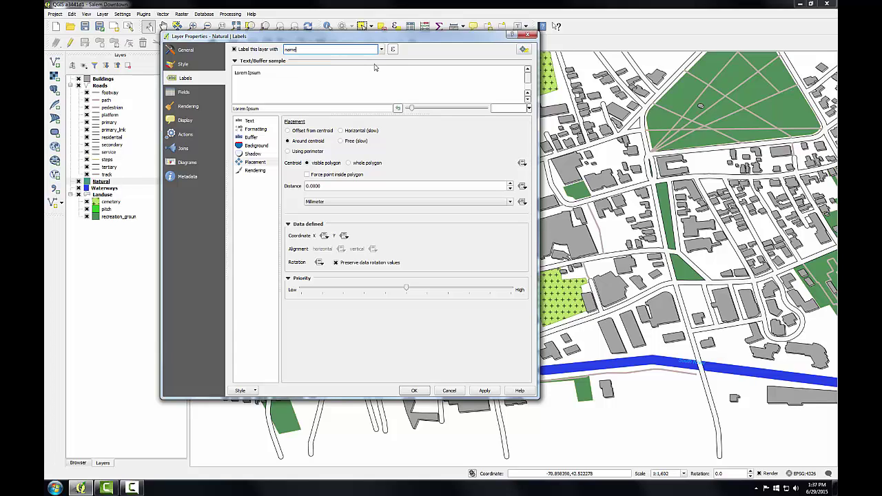
# Set the Natural label text to Arial Italic at size 8.
pyautogui.click(249, 121)
pyautogui.click(335, 131)
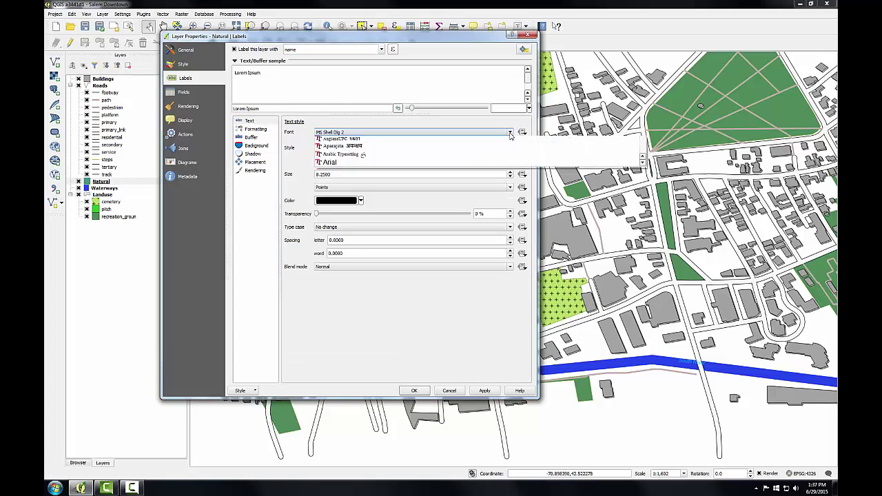
pyautogui.scroll(20, 401, 158)
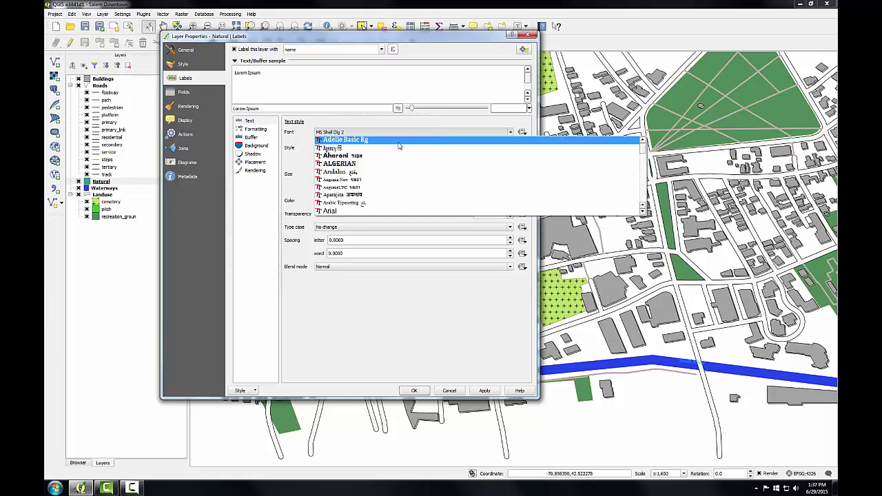
pyautogui.click(327, 211)
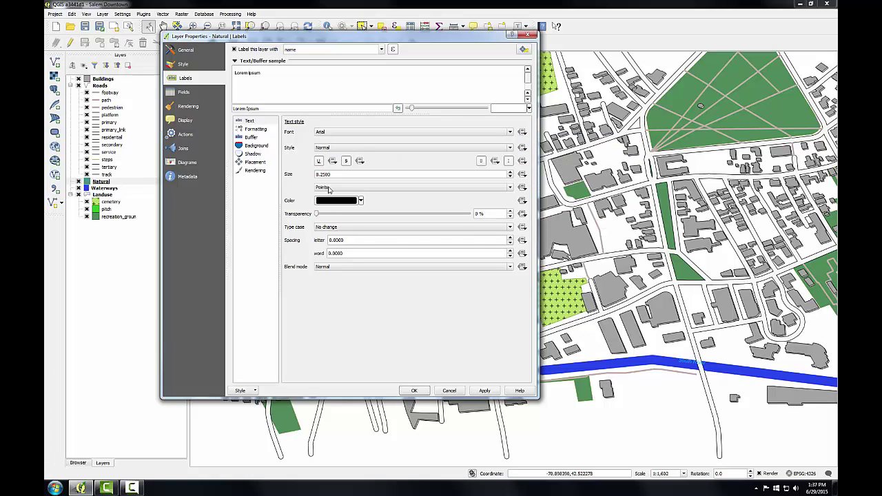
pyautogui.click(330, 151)
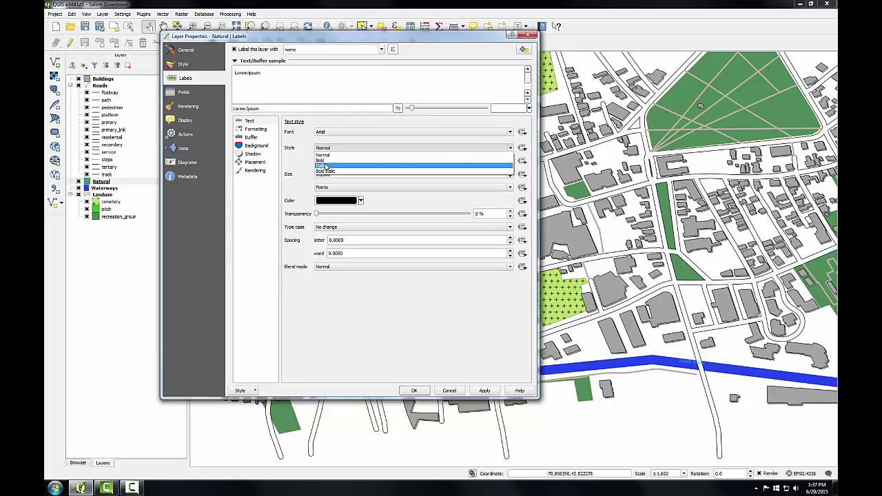
pyautogui.click(328, 165)
pyautogui.moveTo(334, 174); pyautogui.dragTo(288, 176)
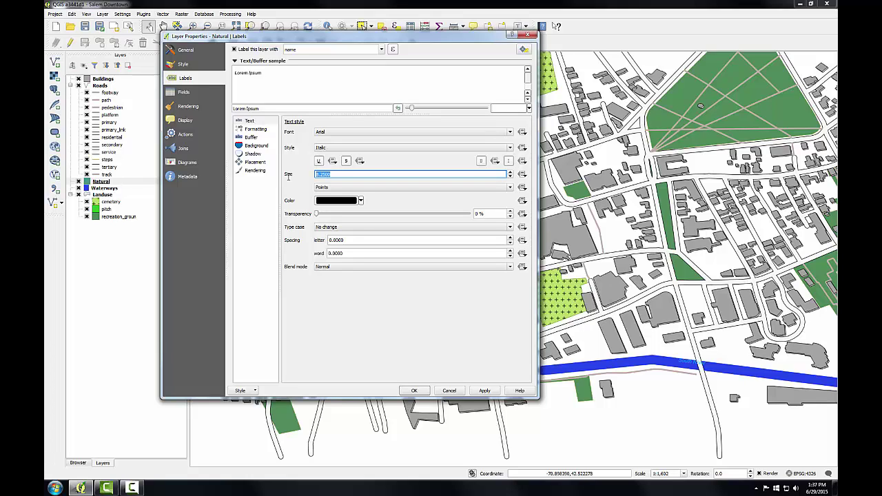
pyautogui.write('8')
# Colour the park labels dark green (H 123, S 75, V 30) and confirm the settings.
pyautogui.click(361, 200)
pyautogui.click(338, 288)
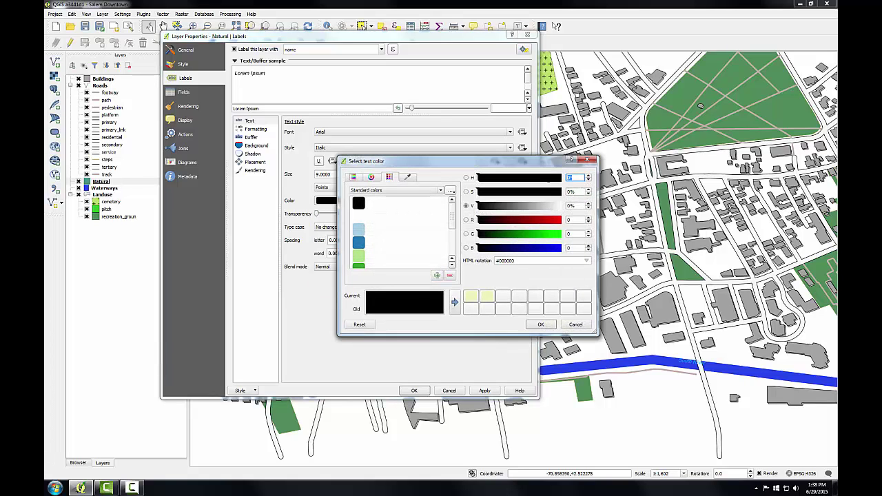
pyautogui.write('123')
pyautogui.press('Tab')
pyautogui.write('75')
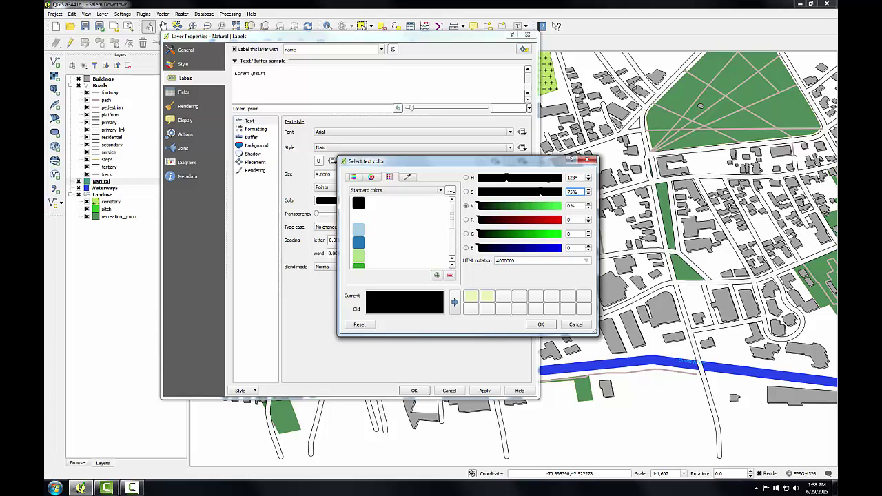
pyautogui.press('Tab')
pyautogui.write('30')
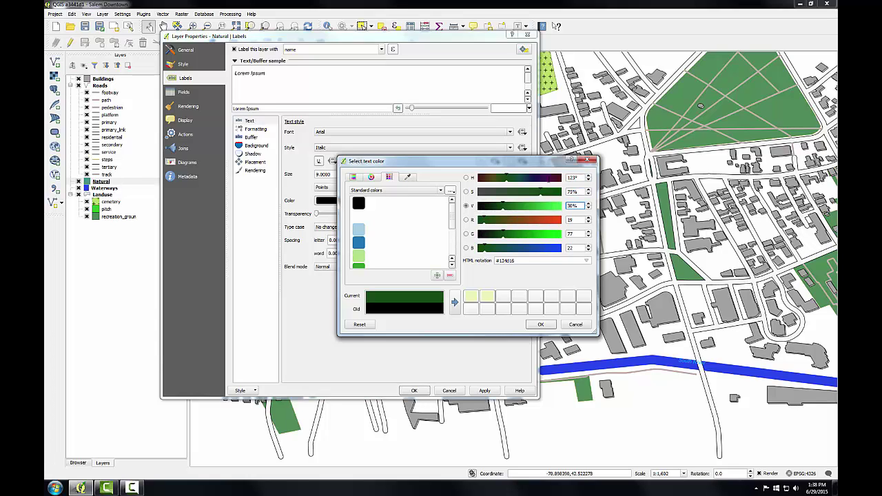
pyautogui.click(545, 324)
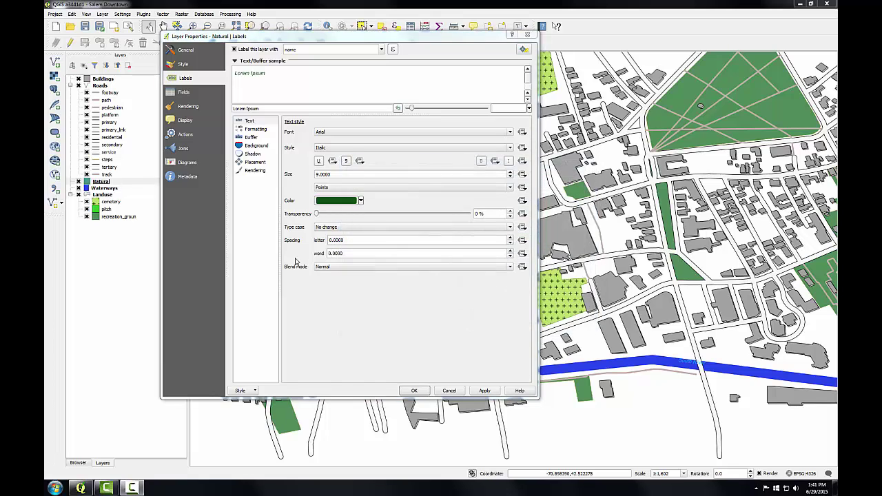
pyautogui.click(249, 164)
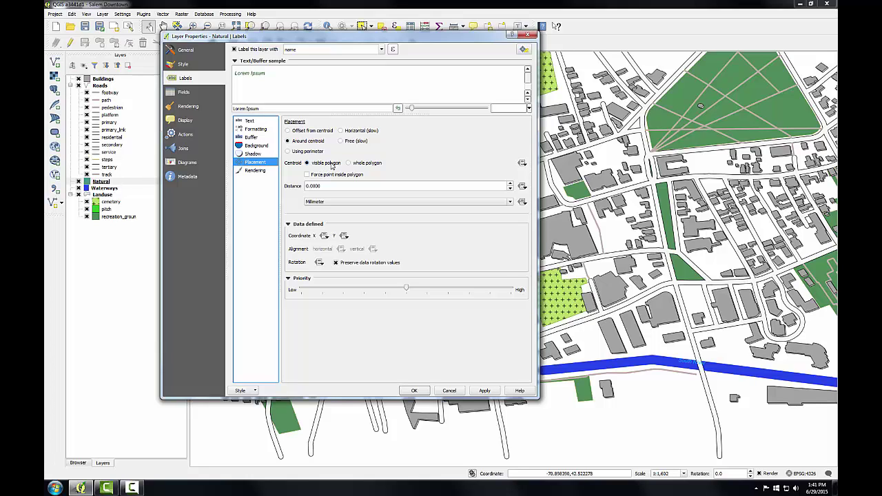
pyautogui.click(414, 390)
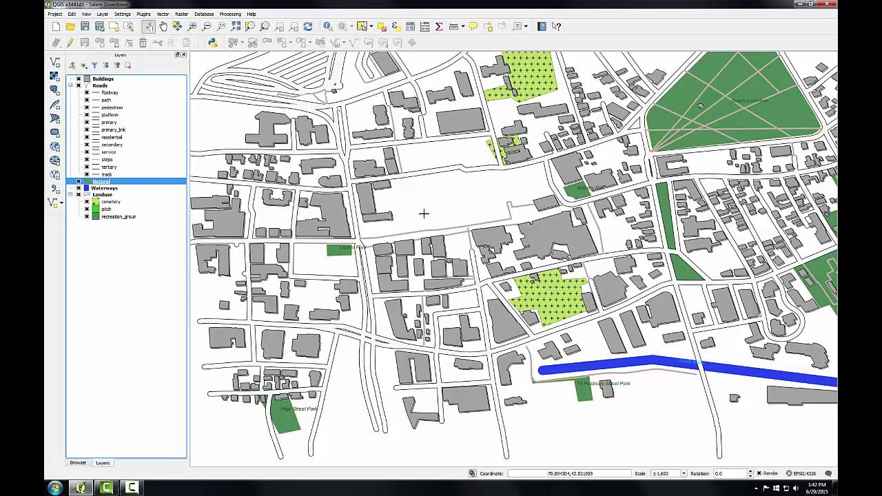
# Turn on labelling for the Roads layer using its name field.
pyautogui.click(101, 86)
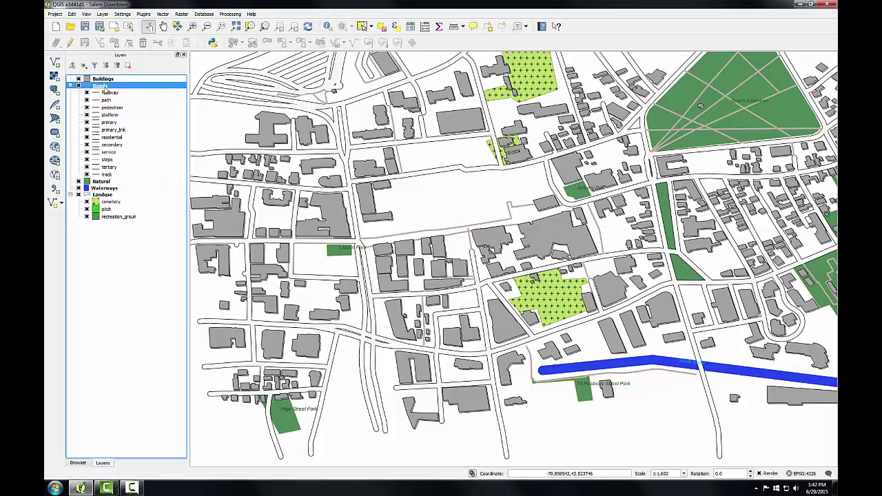
pyautogui.doubleClick(104, 88)
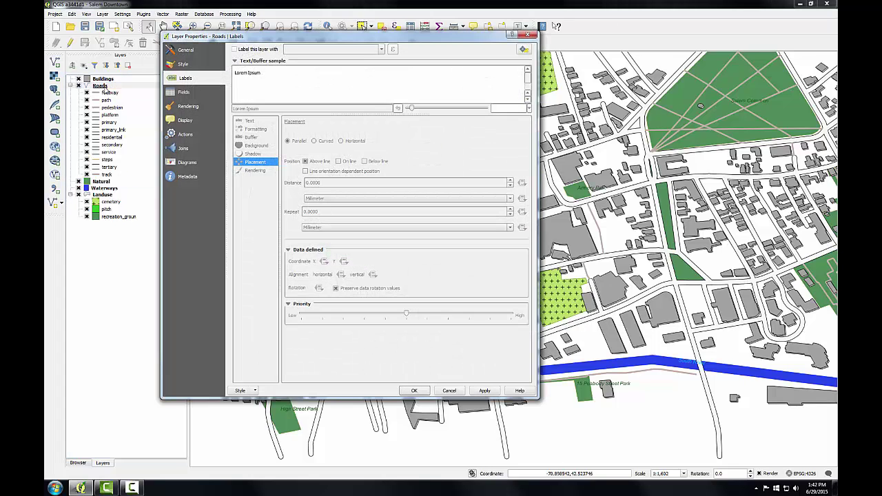
pyautogui.click(234, 50)
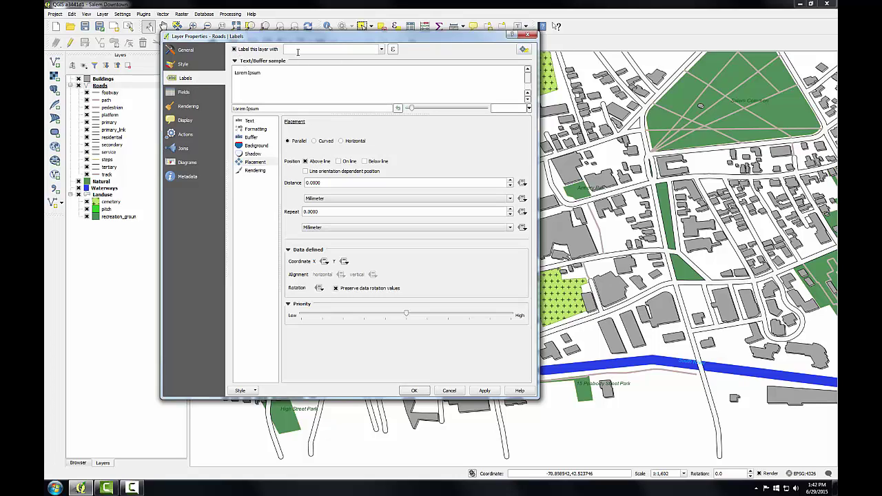
pyautogui.click(384, 50)
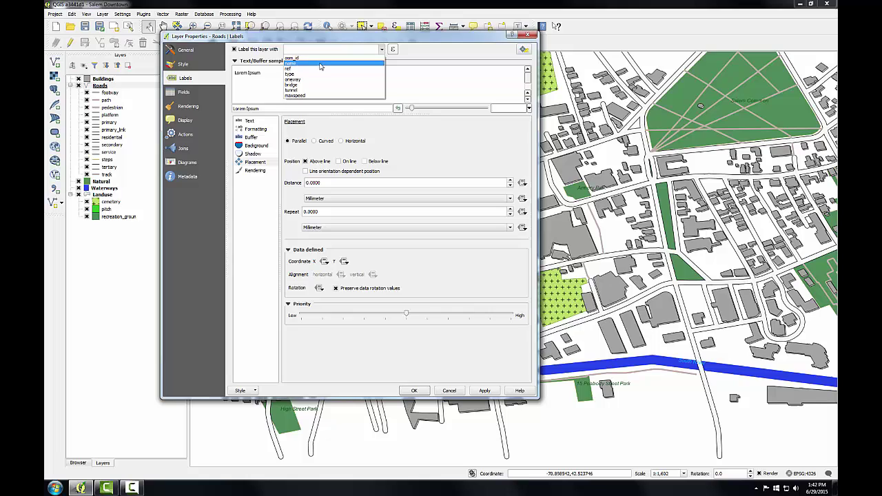
pyautogui.click(321, 63)
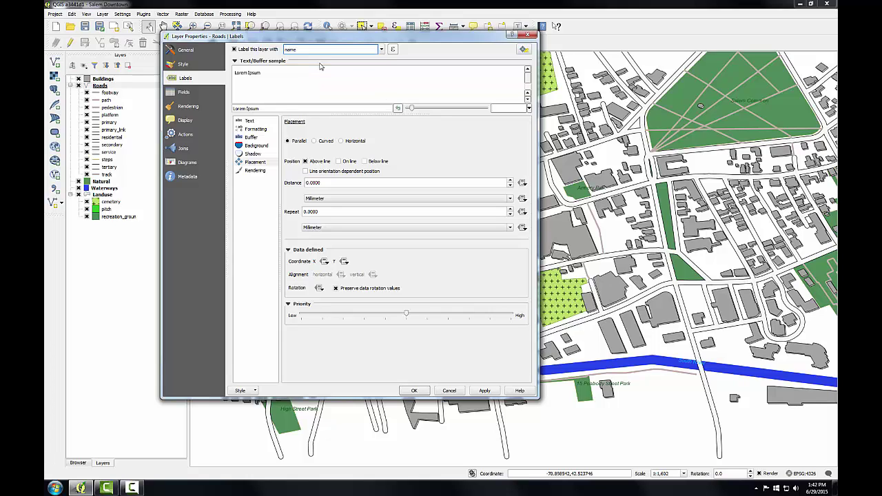
# Set the road label font to Arial at size 9.
pyautogui.click(249, 122)
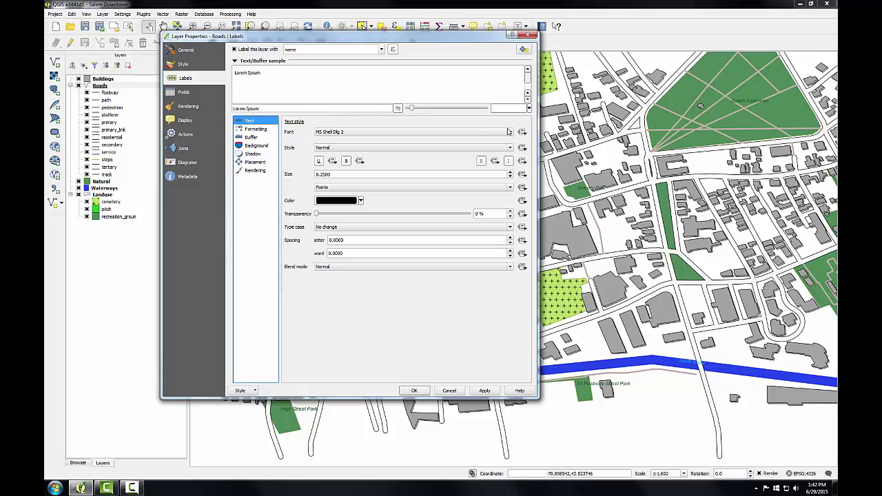
pyautogui.click(510, 132)
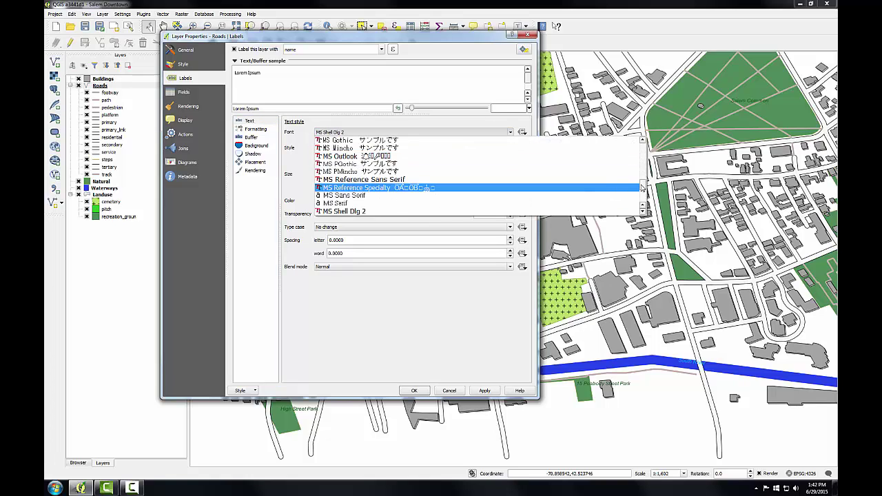
pyautogui.moveTo(641, 187); pyautogui.dragTo(645, 144)
pyautogui.click(348, 211)
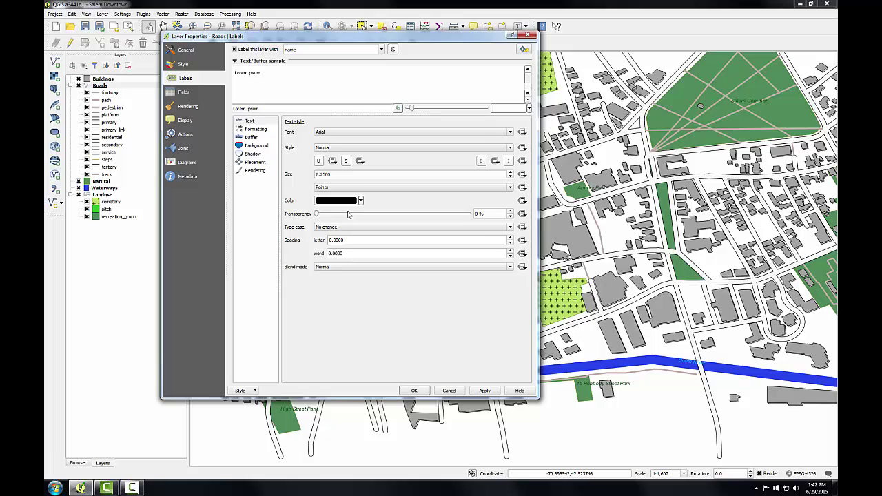
pyautogui.click(321, 152)
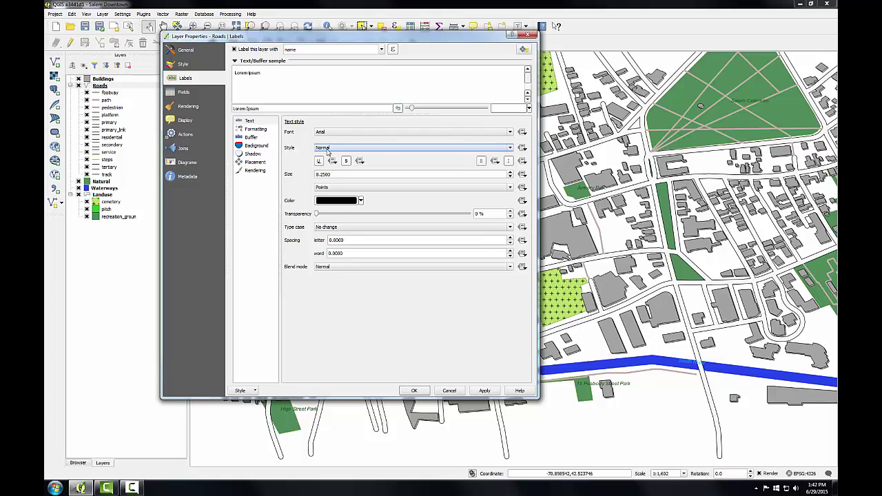
pyautogui.doubleClick(331, 173)
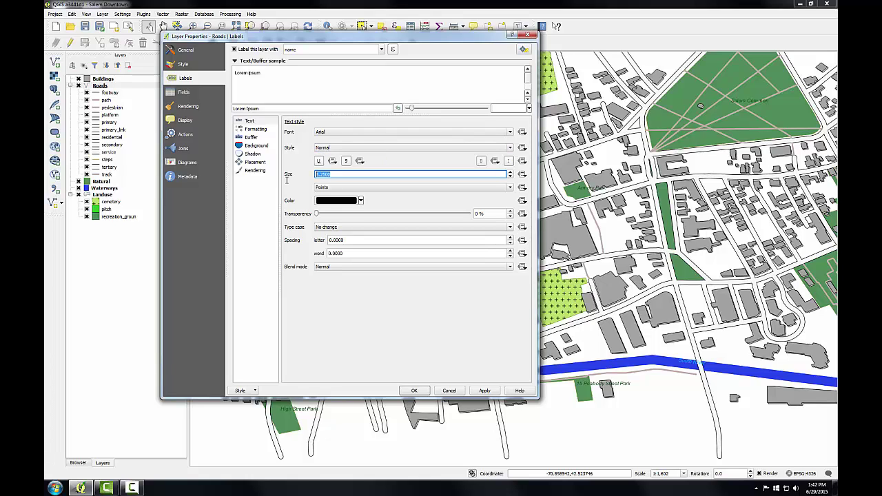
pyautogui.write('9.')
# Keep the road labels black, place them on the line, and close with OK.
pyautogui.click(361, 200)
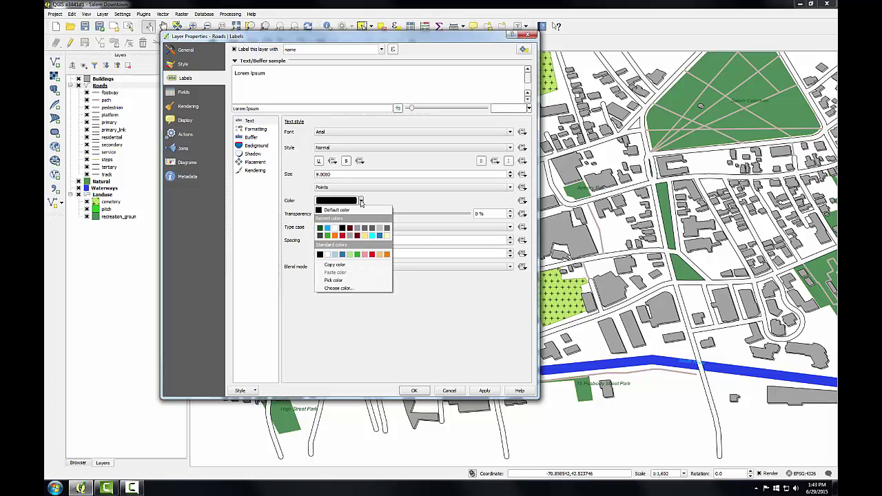
pyautogui.click(364, 288)
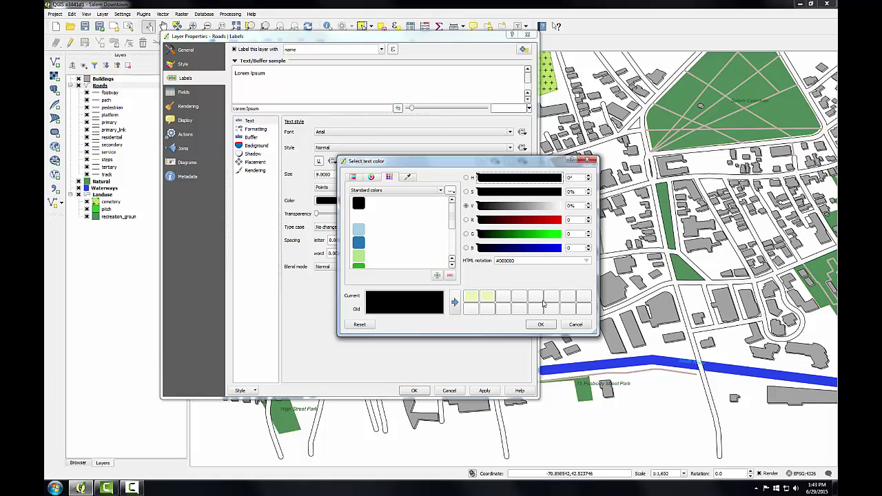
pyautogui.click(540, 324)
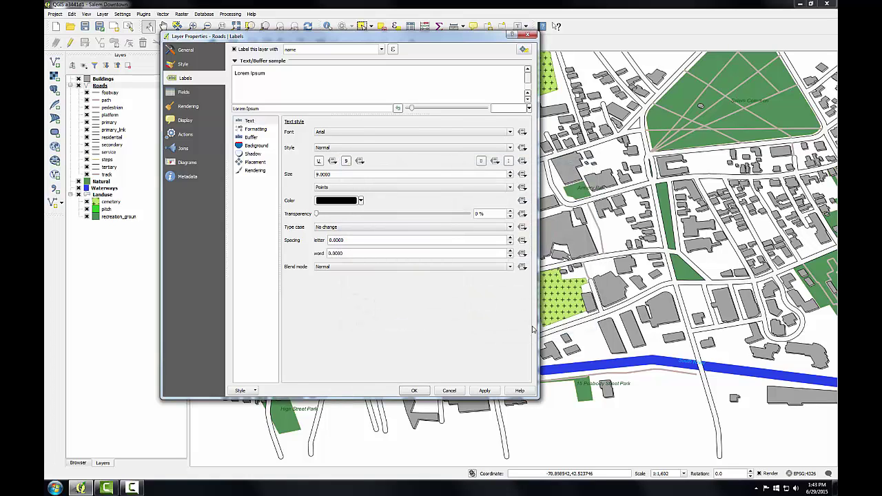
pyautogui.click(253, 163)
pyautogui.click(339, 161)
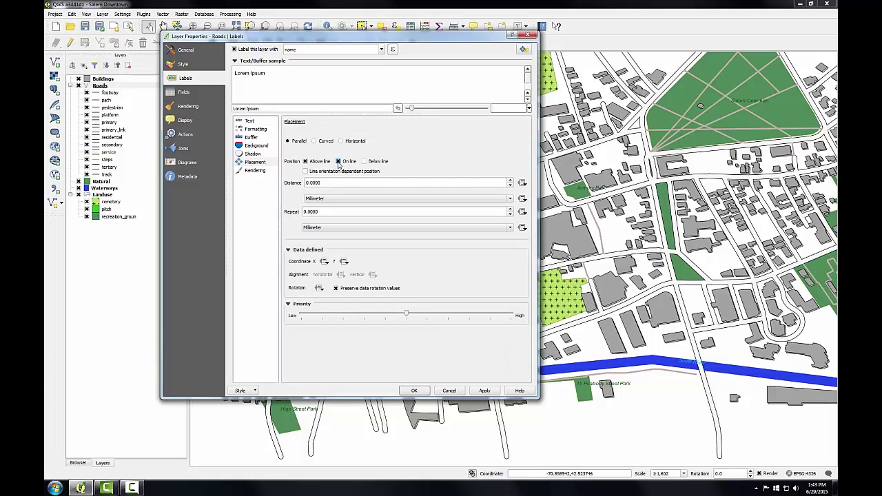
pyautogui.click(412, 392)
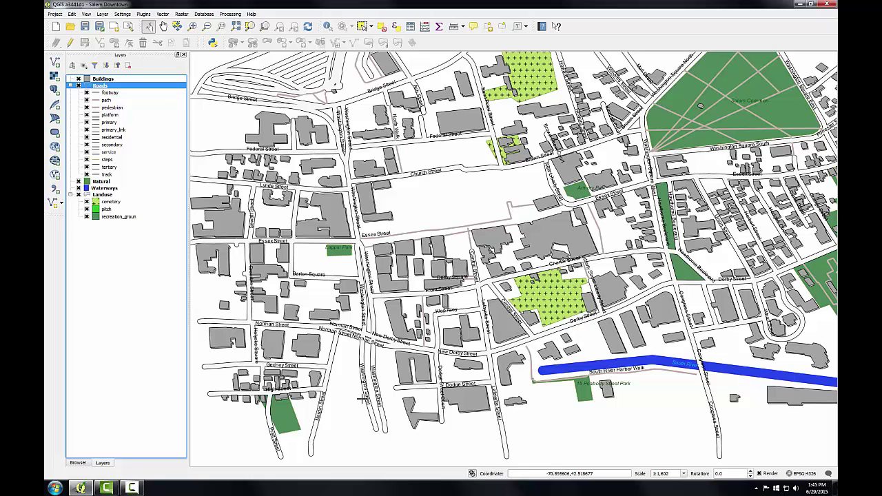
# Enable 'Merge connected lines to avoid duplicate labels' in the Roads label rendering options.
pyautogui.doubleClick(98, 85)
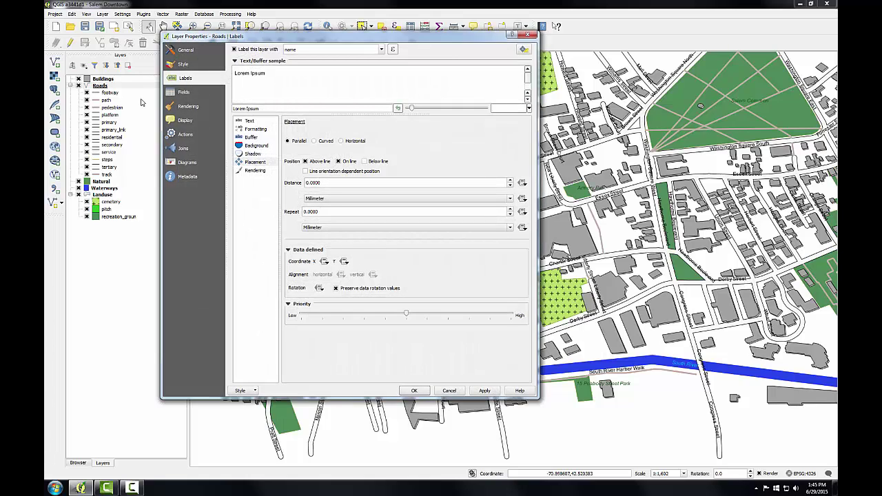
pyautogui.click(255, 171)
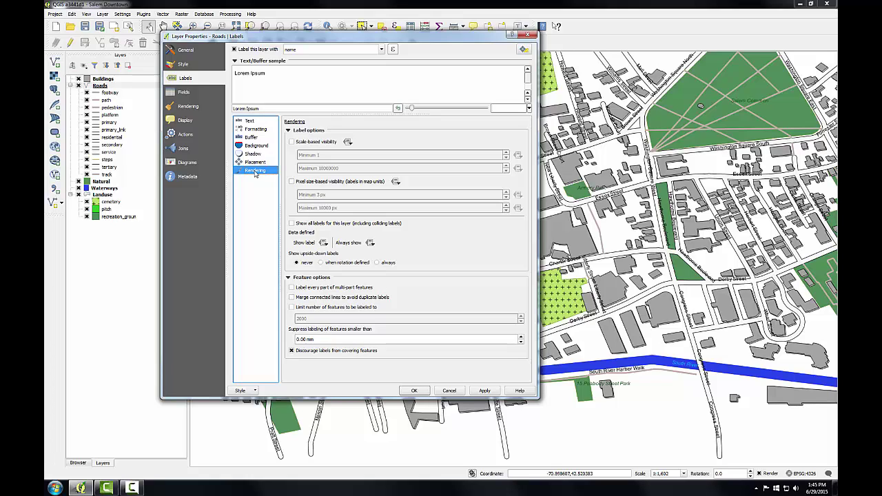
pyautogui.click(291, 298)
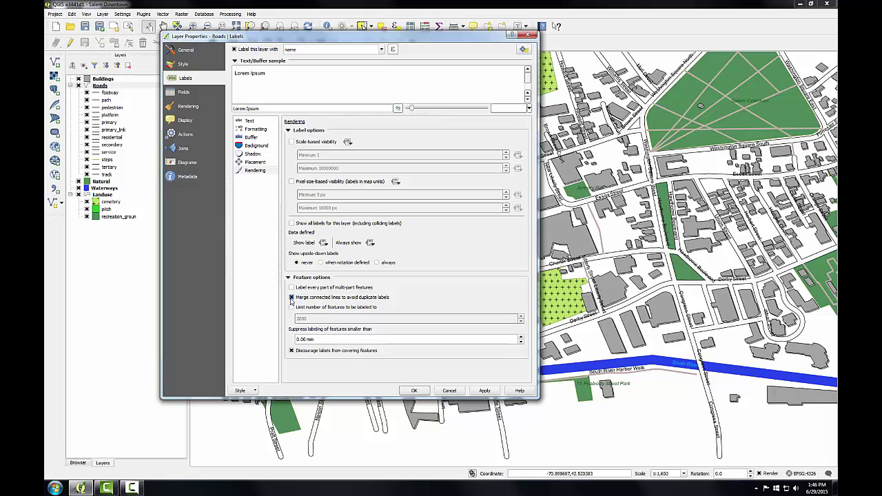
pyautogui.click(415, 390)
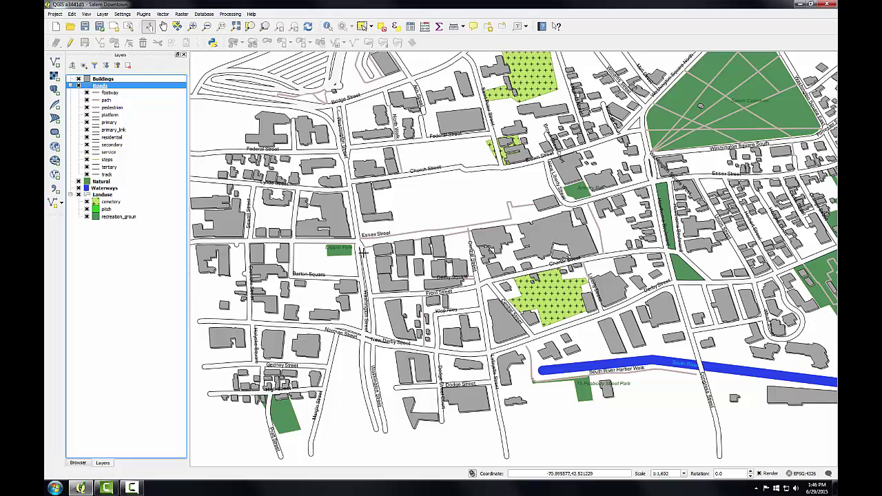